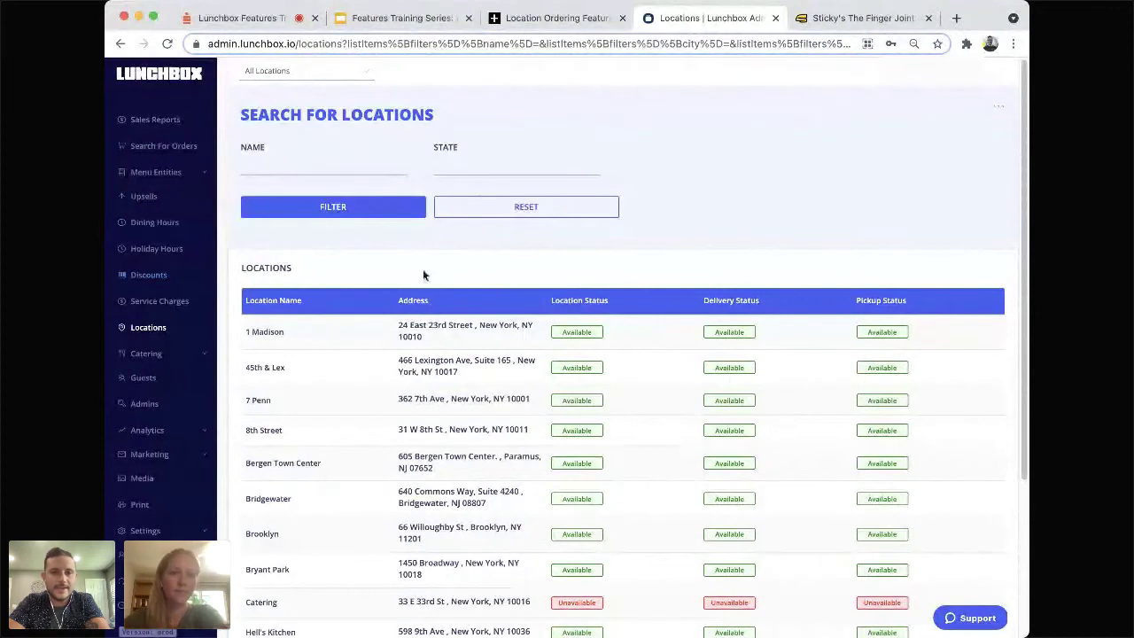
Step: Open the 1 Madison location from the Locations list and compare it with the Lunchbox Admin Dashboard training slide
{"action": "left_click", "coordinate": [149, 329]}
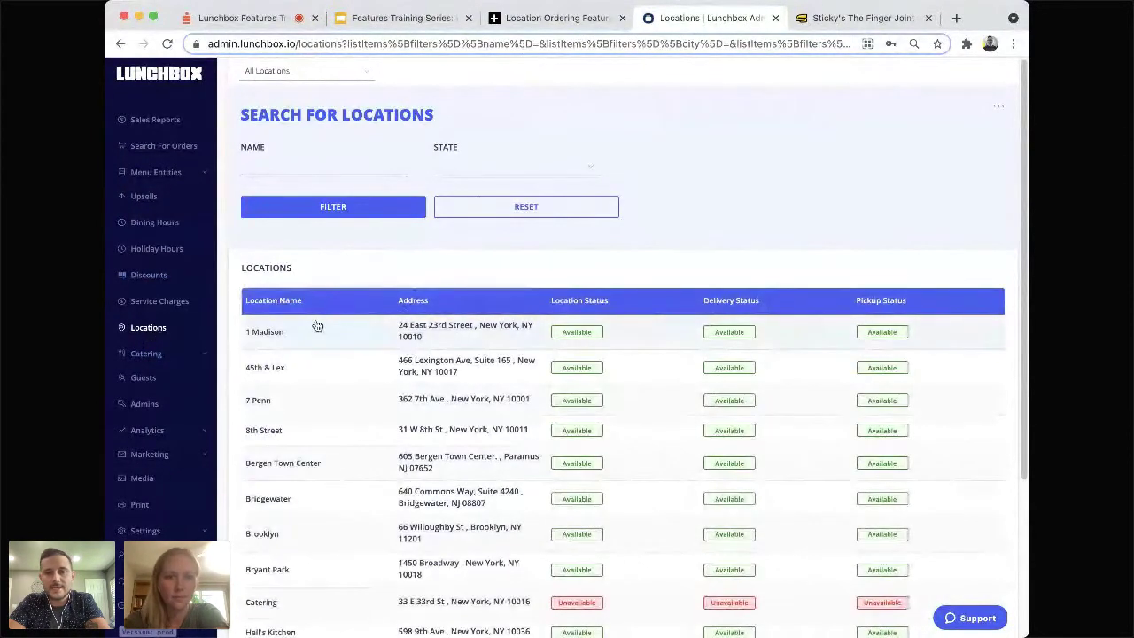
{"action": "left_click", "coordinate": [317, 326]}
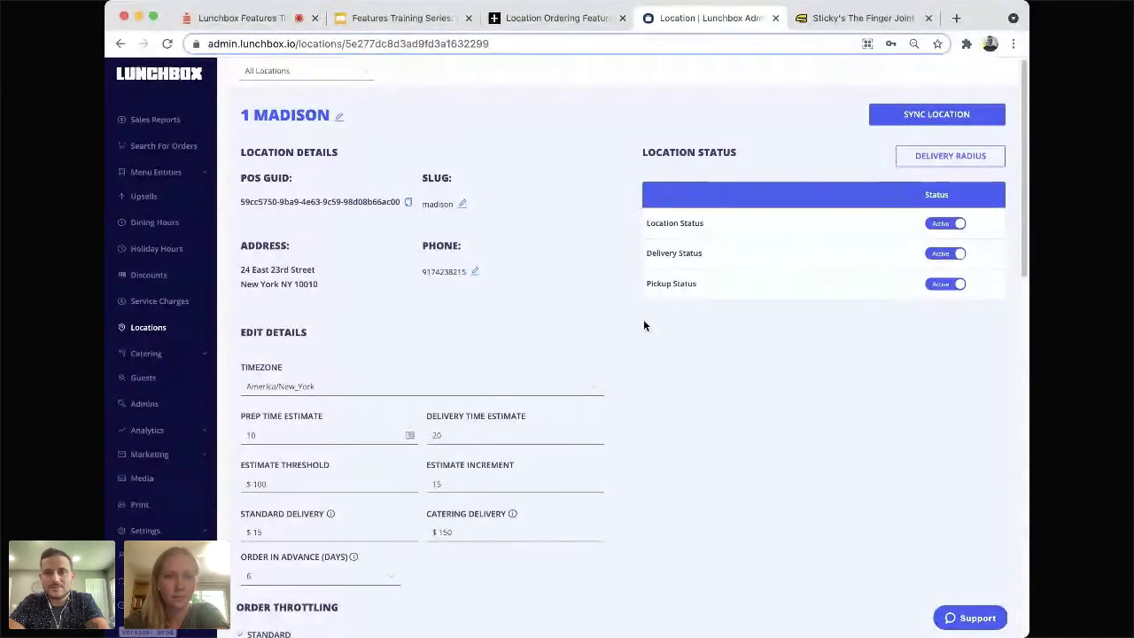
{"action": "left_click", "coordinate": [413, 21]}
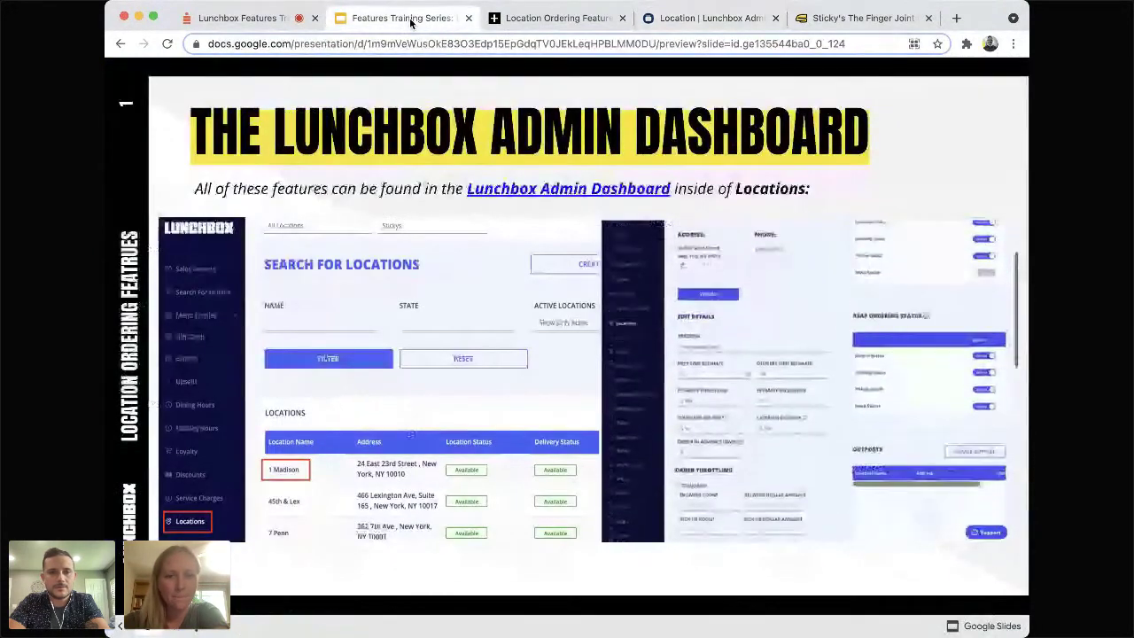
{"action": "left_click", "coordinate": [669, 22]}
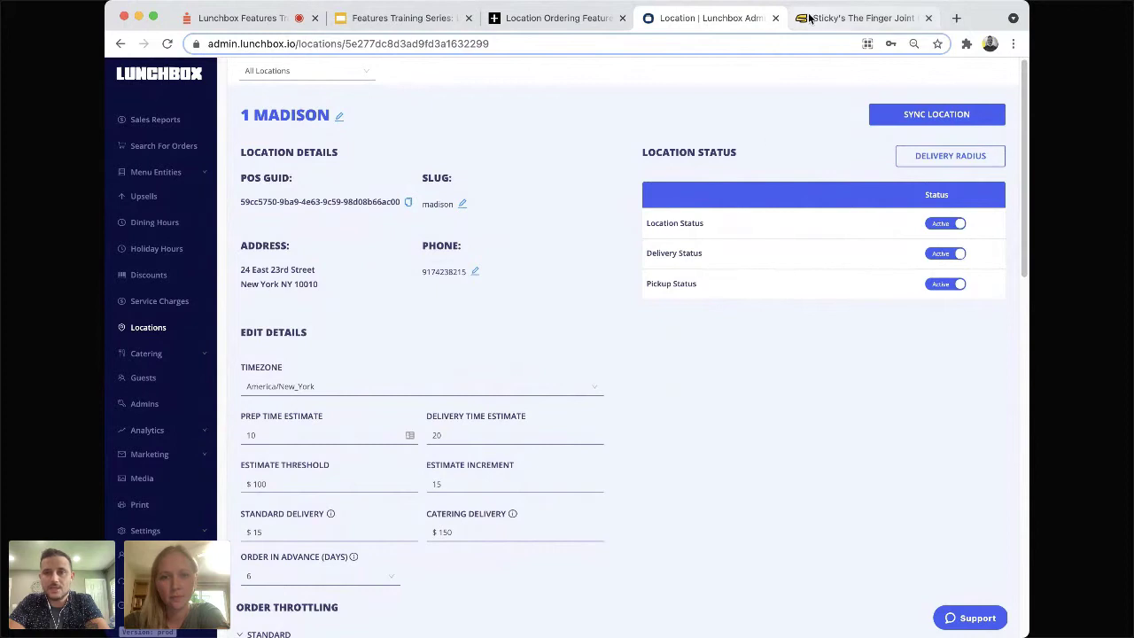
Step: Switch to Sticky's ordering site and view the location finder for delivery and for pickup
{"action": "left_click", "coordinate": [854, 18]}
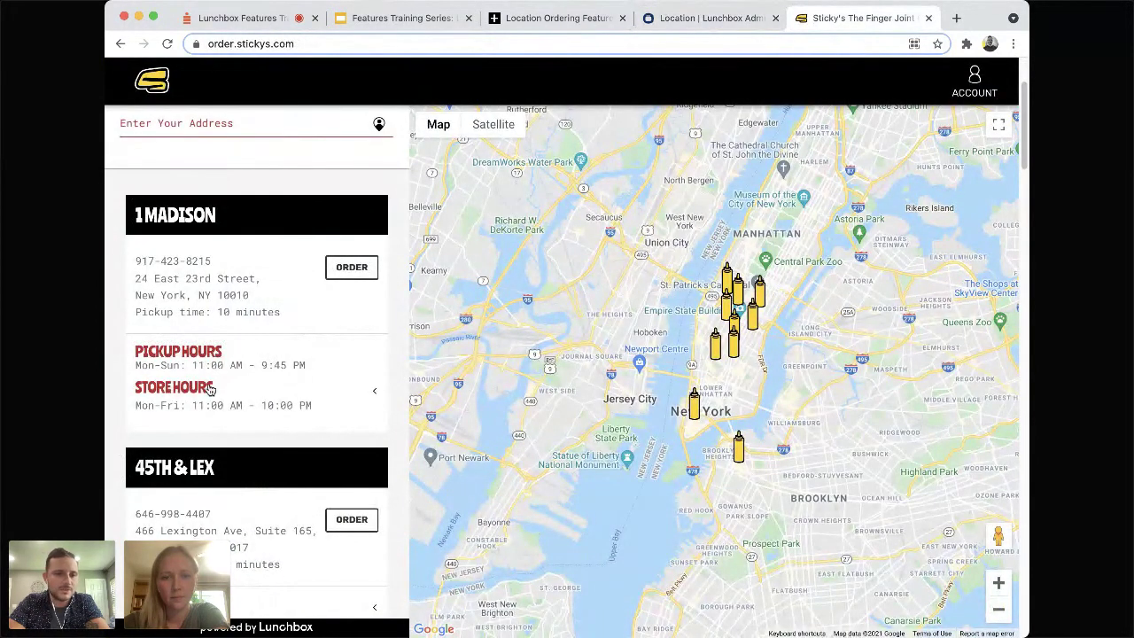
{"action": "scroll", "coordinate": [216, 354], "scroll_direction": "up", "scroll_amount": 3}
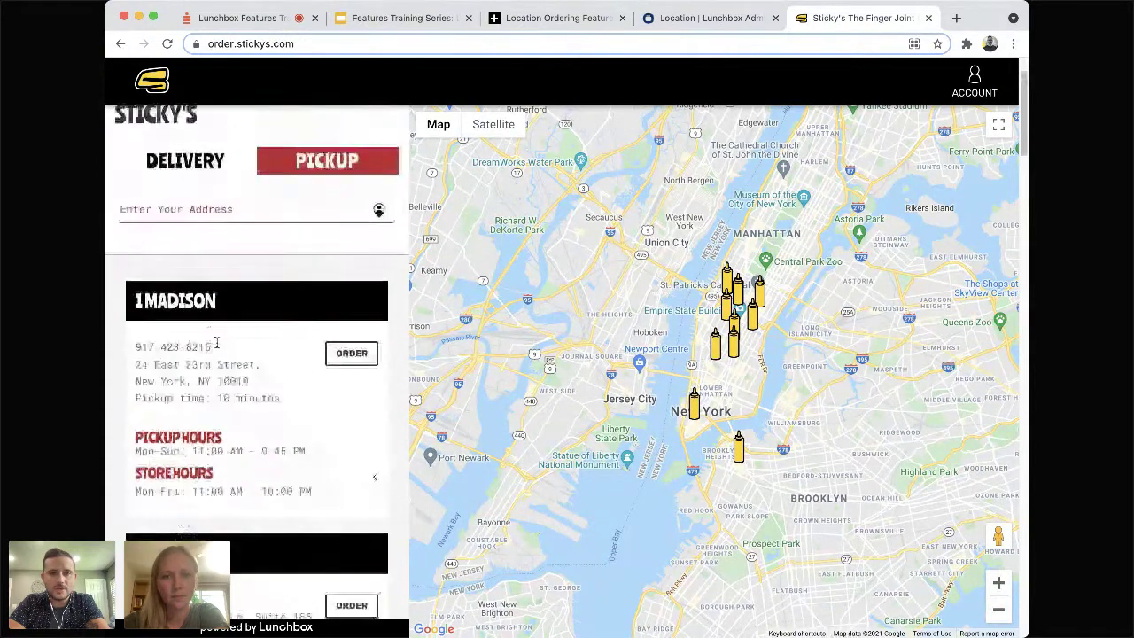
{"action": "left_click", "coordinate": [213, 212]}
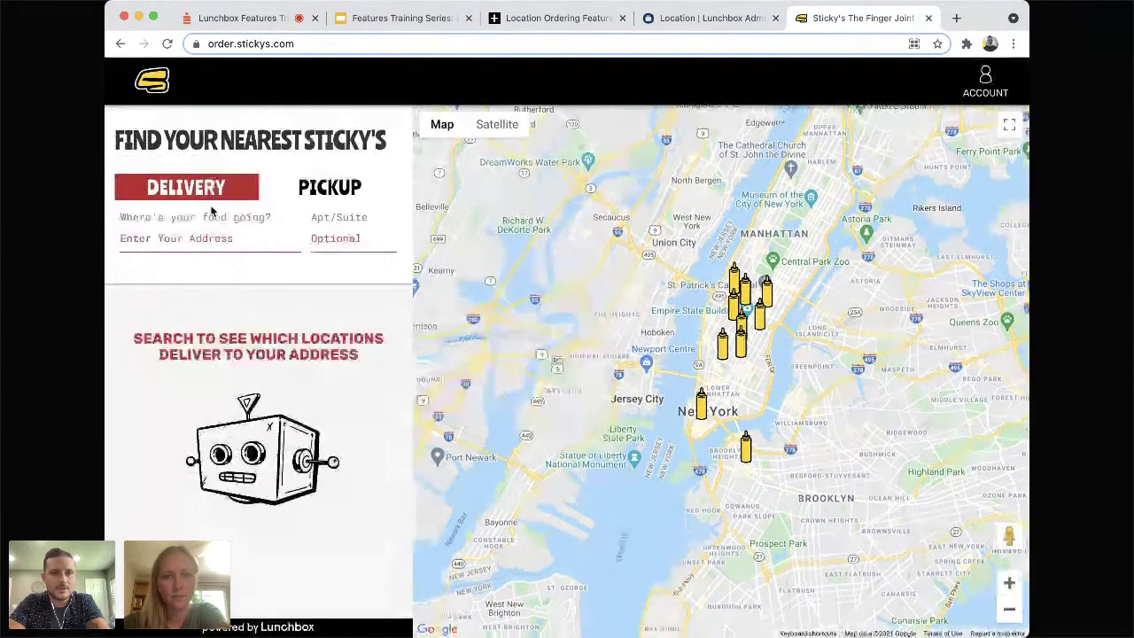
{"action": "left_click", "coordinate": [317, 186]}
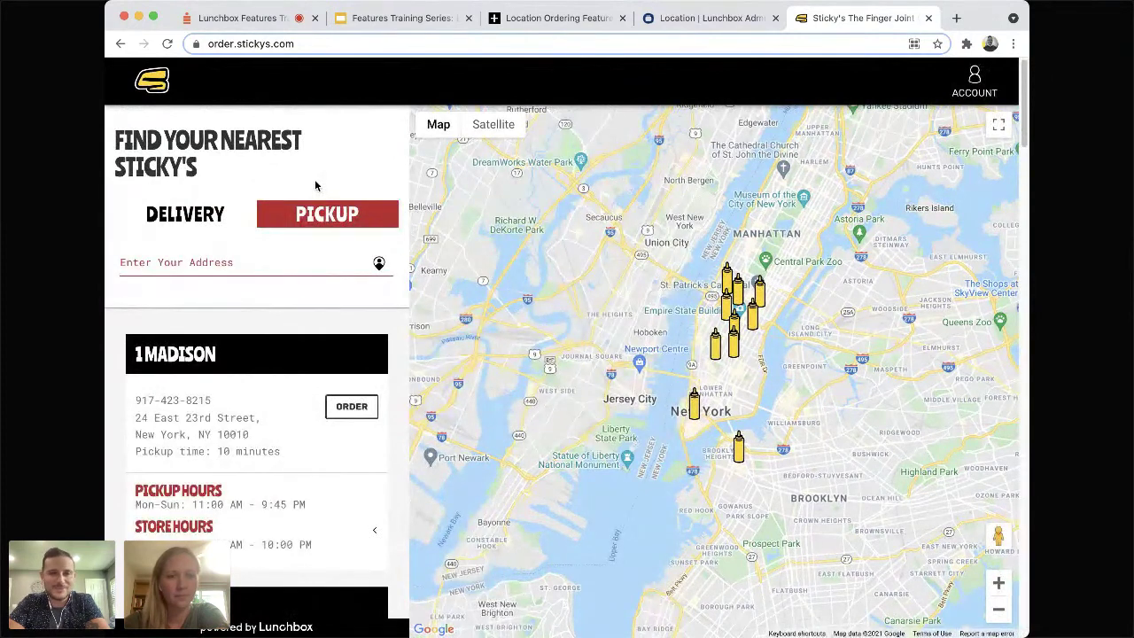
Step: Switch to the Features Training Series slides and advance to the ASAP Ordering slide
{"action": "left_click", "coordinate": [447, 19]}
{"action": "key", "text": "Right"}
{"action": "key", "text": "Right"}
{"action": "key", "text": "Right"}
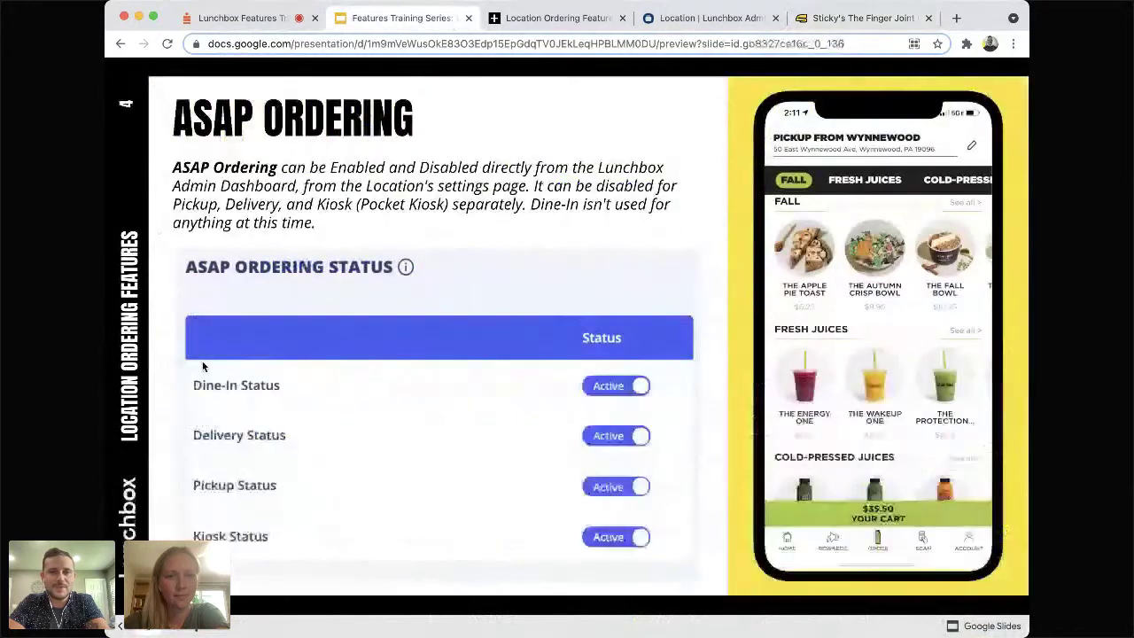
Step: Examine 1 Madison's location details, order throttling and operating times in the Lunchbox Admin Dashboard
{"action": "left_click", "coordinate": [676, 17]}
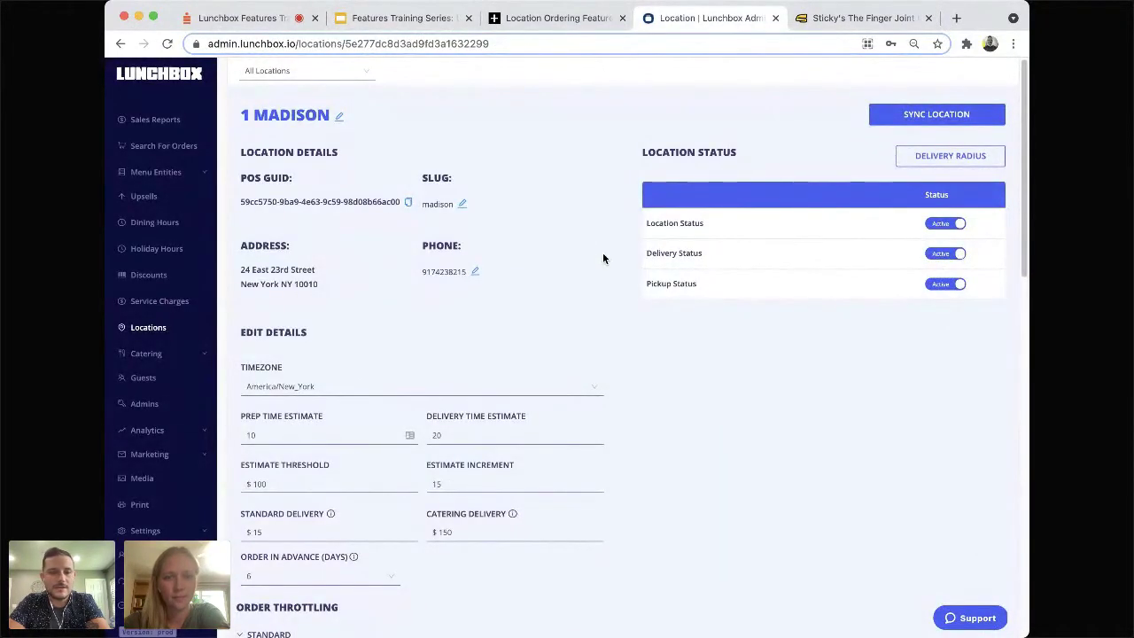
{"action": "scroll", "coordinate": [603, 258], "scroll_direction": "down", "scroll_amount": 1}
{"action": "scroll", "coordinate": [603, 258], "scroll_direction": "down", "scroll_amount": 5}
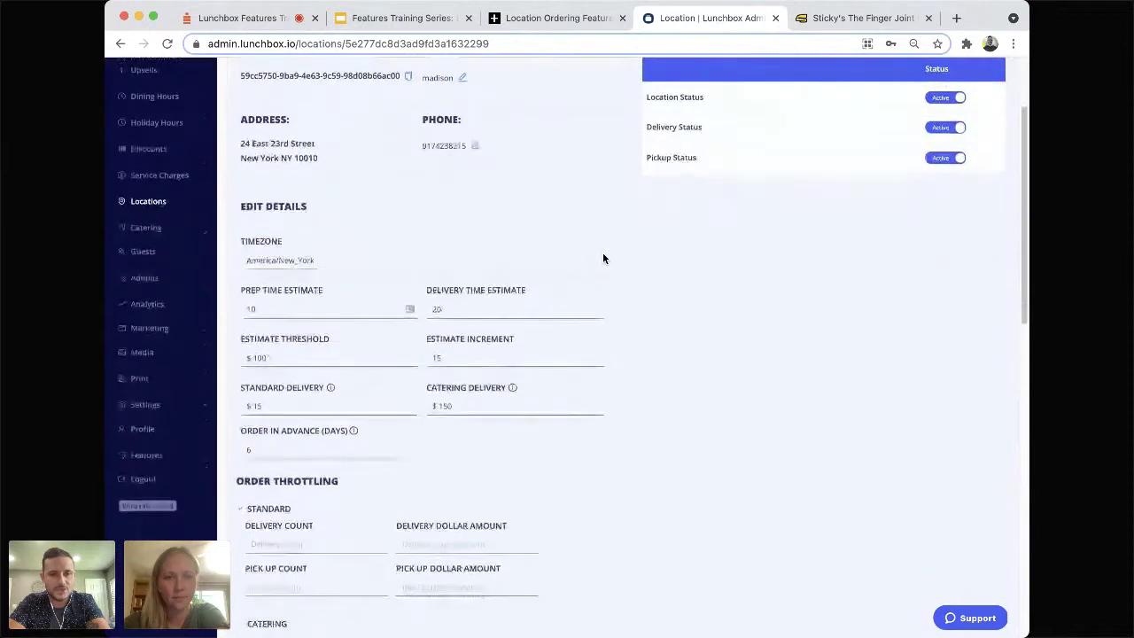
{"action": "scroll", "coordinate": [604, 257], "scroll_direction": "down", "scroll_amount": 8}
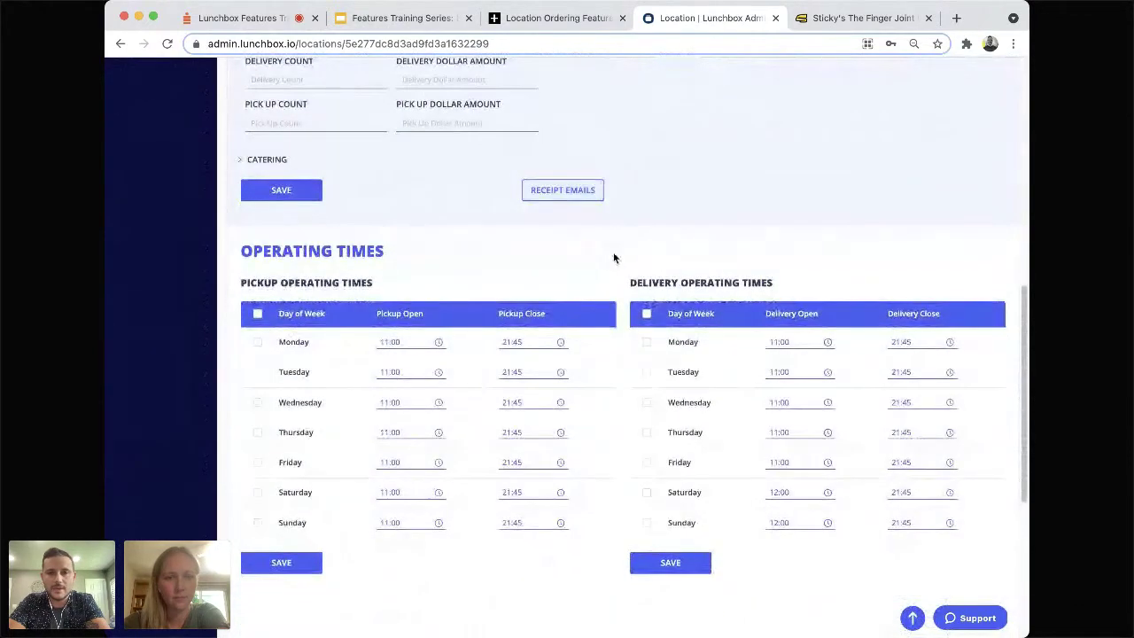
{"action": "scroll", "coordinate": [606, 257], "scroll_direction": "down", "scroll_amount": 2}
{"action": "scroll", "coordinate": [615, 257], "scroll_direction": "up", "scroll_amount": 15}
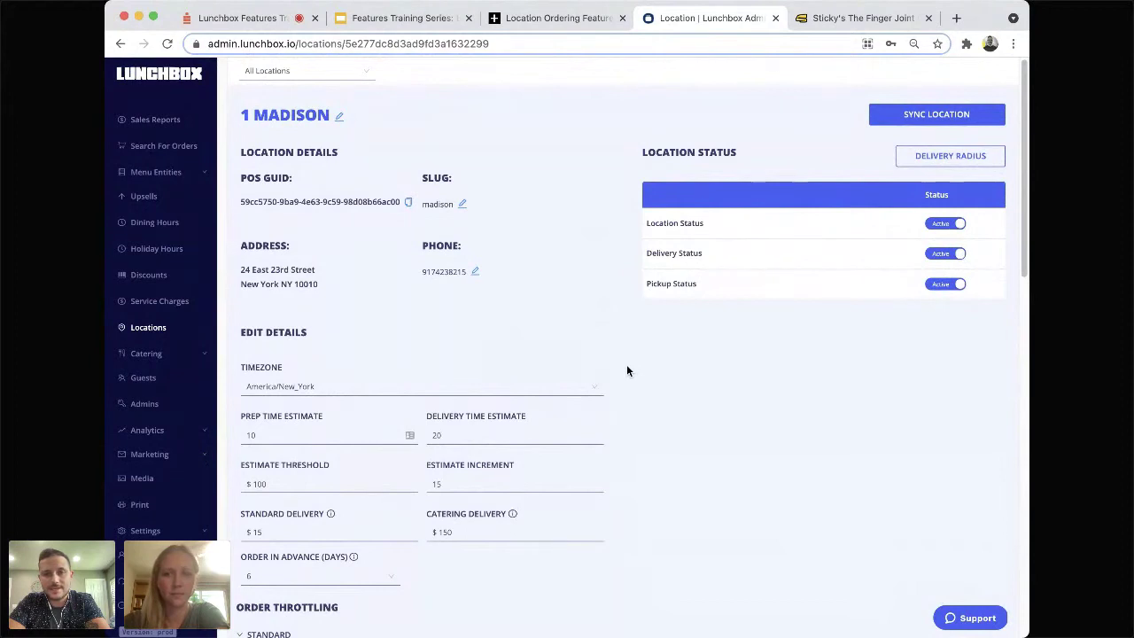
{"action": "scroll", "coordinate": [627, 371], "scroll_direction": "down", "scroll_amount": 5}
{"action": "scroll", "coordinate": [627, 371], "scroll_direction": "down", "scroll_amount": 6}
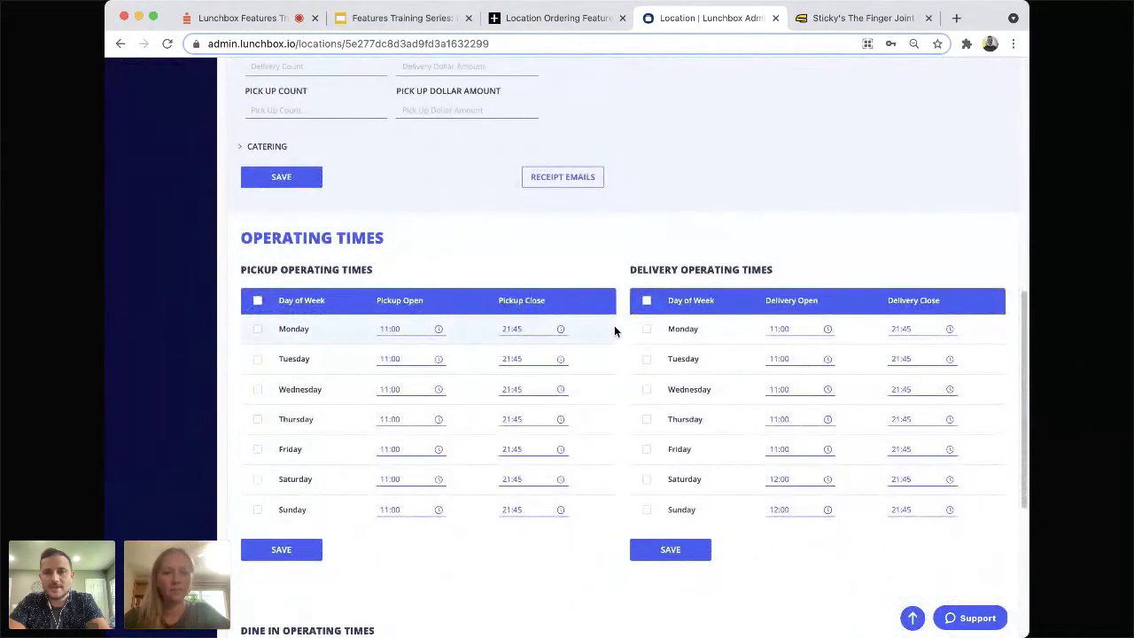
{"action": "scroll", "coordinate": [614, 328], "scroll_direction": "down", "scroll_amount": 3}
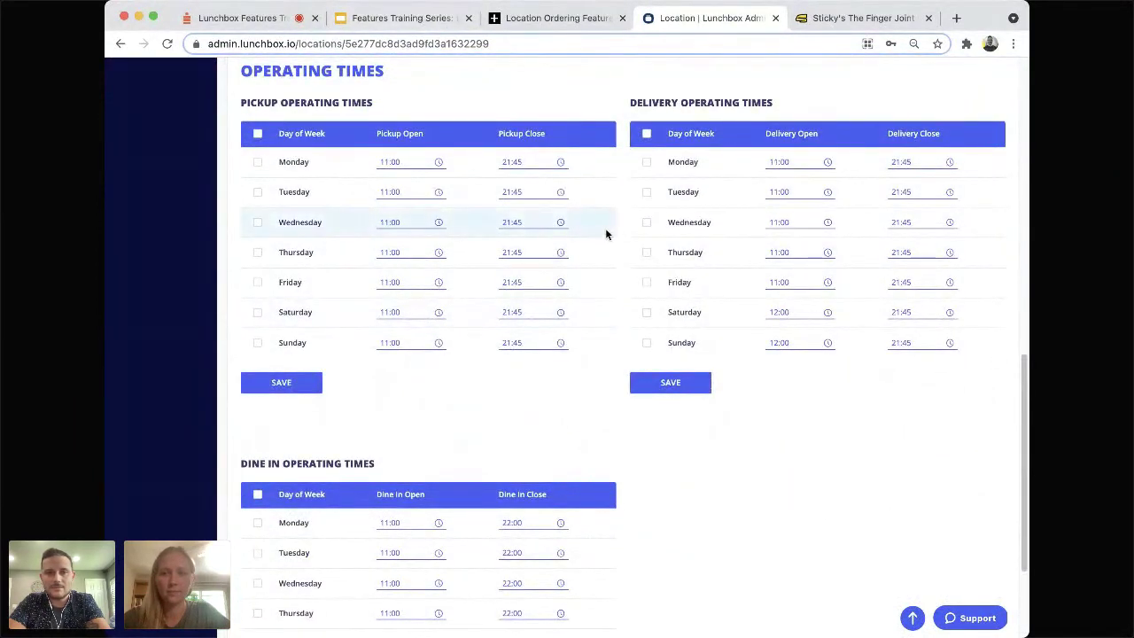
Step: Revisit the ASAP Ordering slide and examine the Location Status toggles on 1 Madison's admin page
{"action": "left_click", "coordinate": [428, 18]}
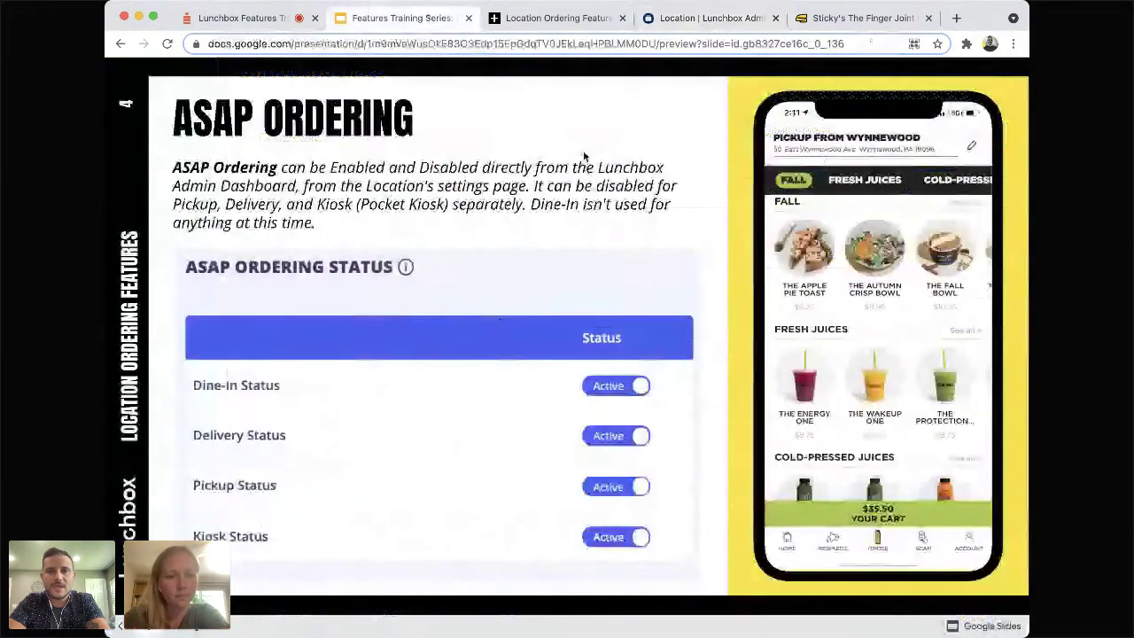
{"action": "left_click", "coordinate": [677, 18]}
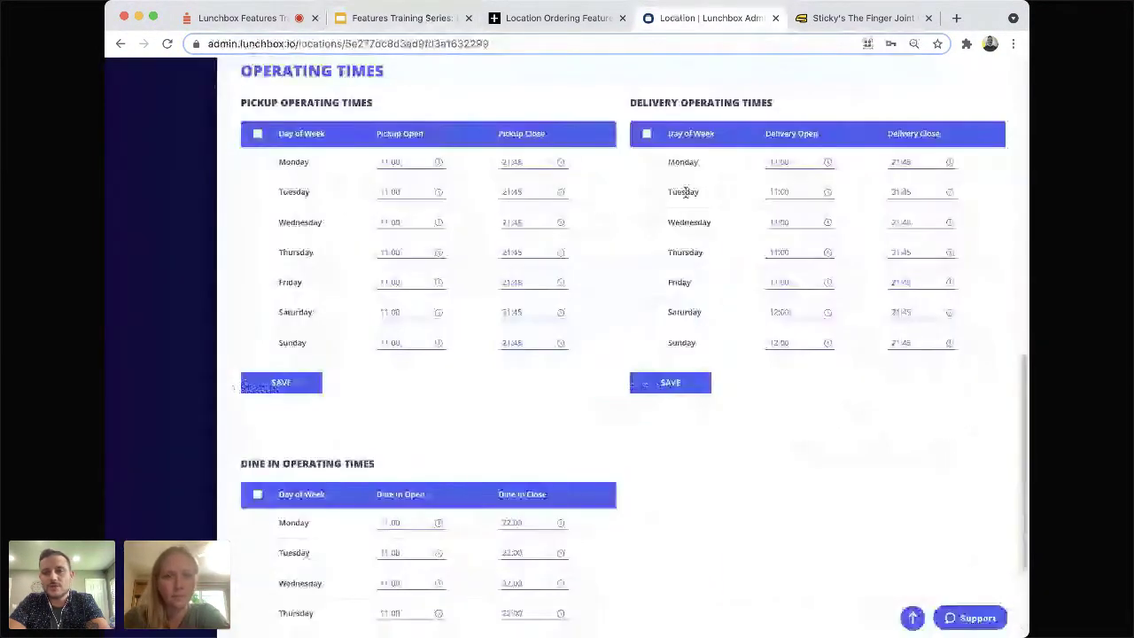
{"action": "scroll", "coordinate": [947, 228], "scroll_direction": "up", "scroll_amount": 15}
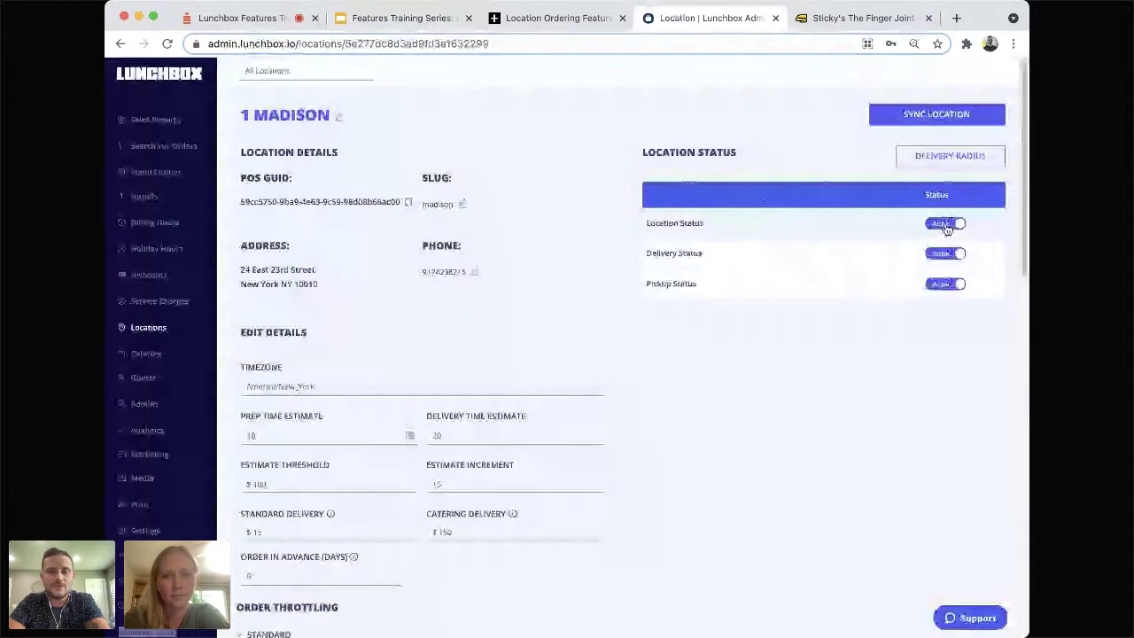
Step: View the Location Ordering Features support article and advance the training slides to Scheduled Ordering
{"action": "left_click", "coordinate": [521, 18]}
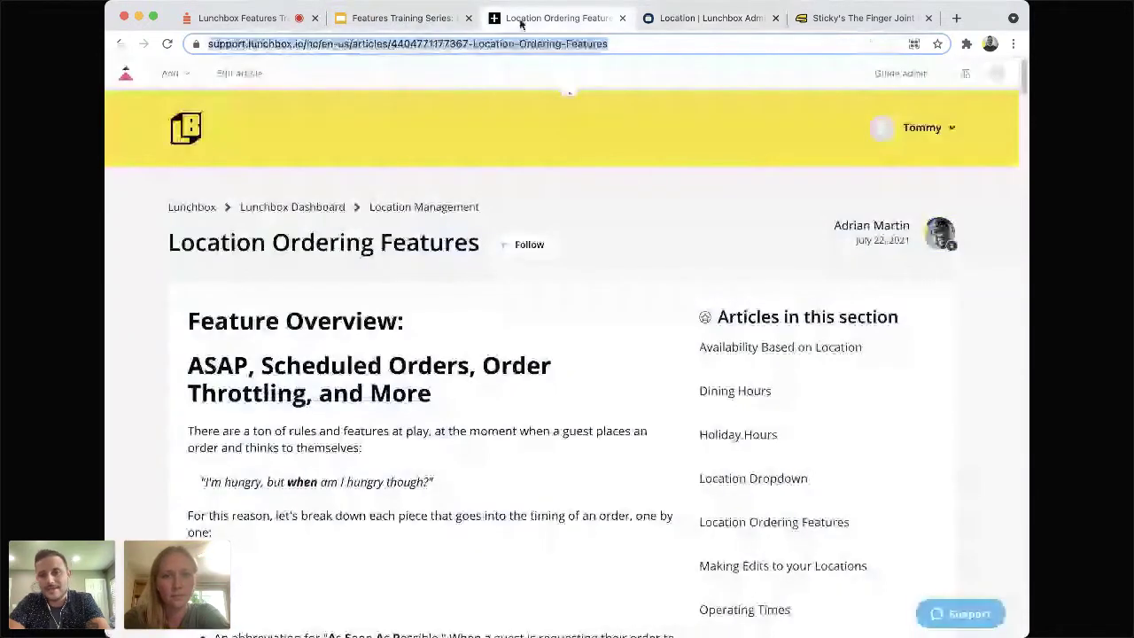
{"action": "left_click", "coordinate": [399, 18]}
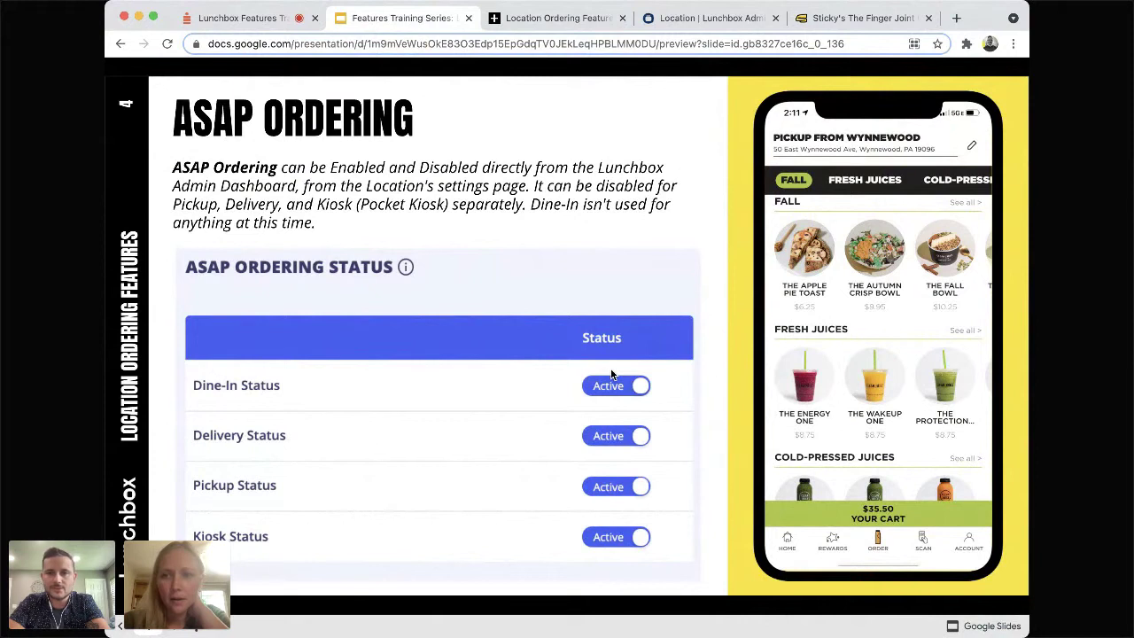
{"action": "key", "text": "Right"}
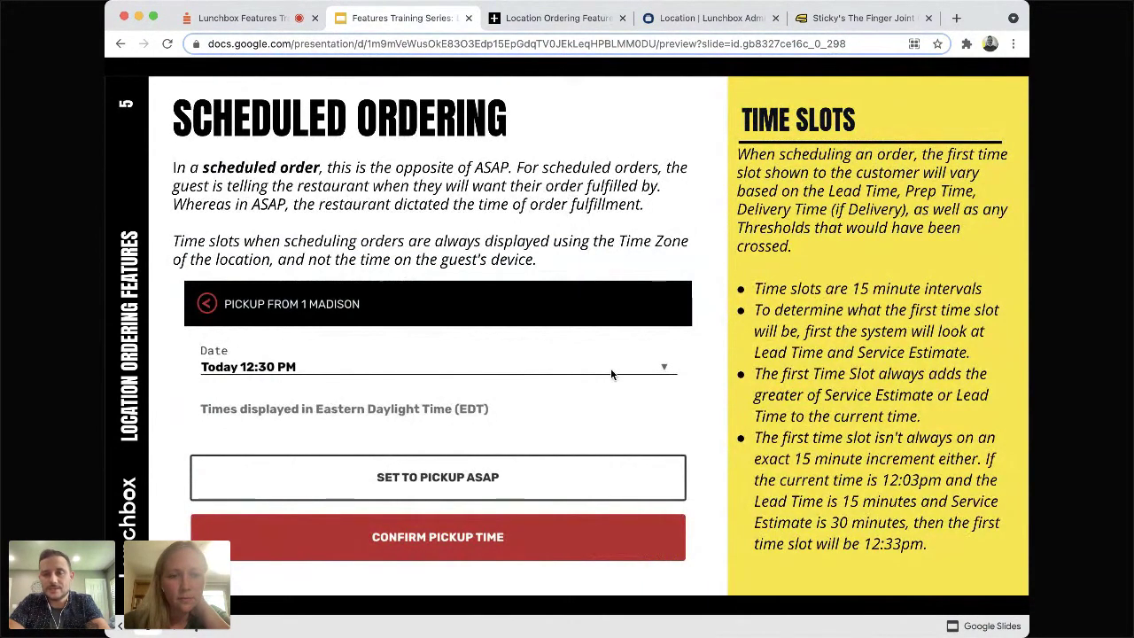
Step: Start a pickup order from 1 Madison on Sticky's ordering site and open the cart's pickup time for editing
{"action": "left_click", "coordinate": [851, 18]}
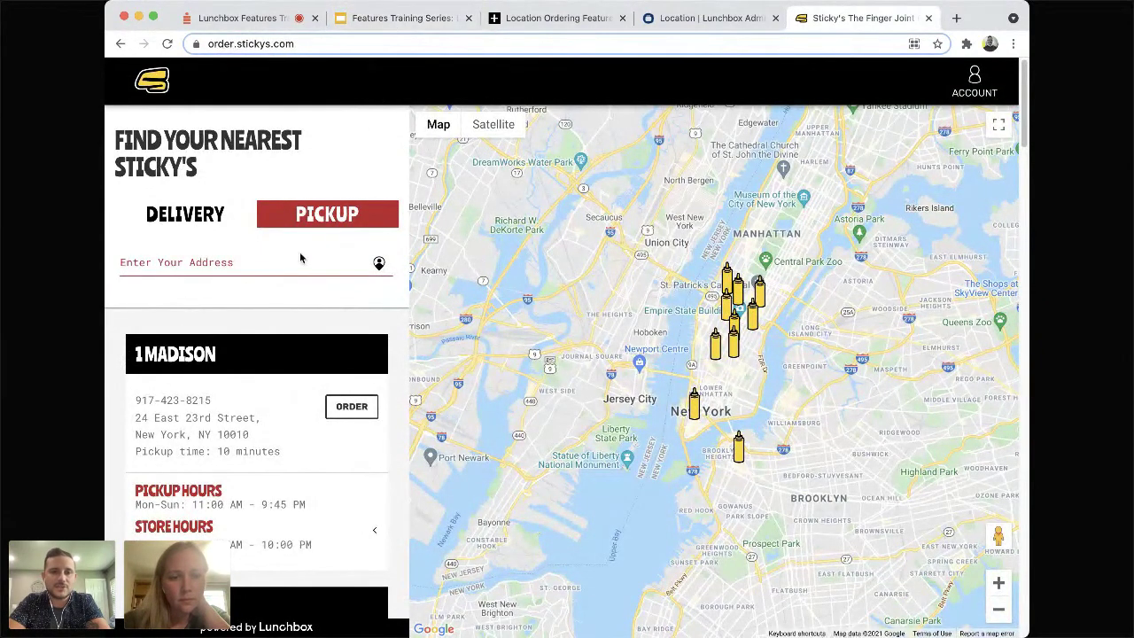
{"action": "left_click", "coordinate": [343, 410]}
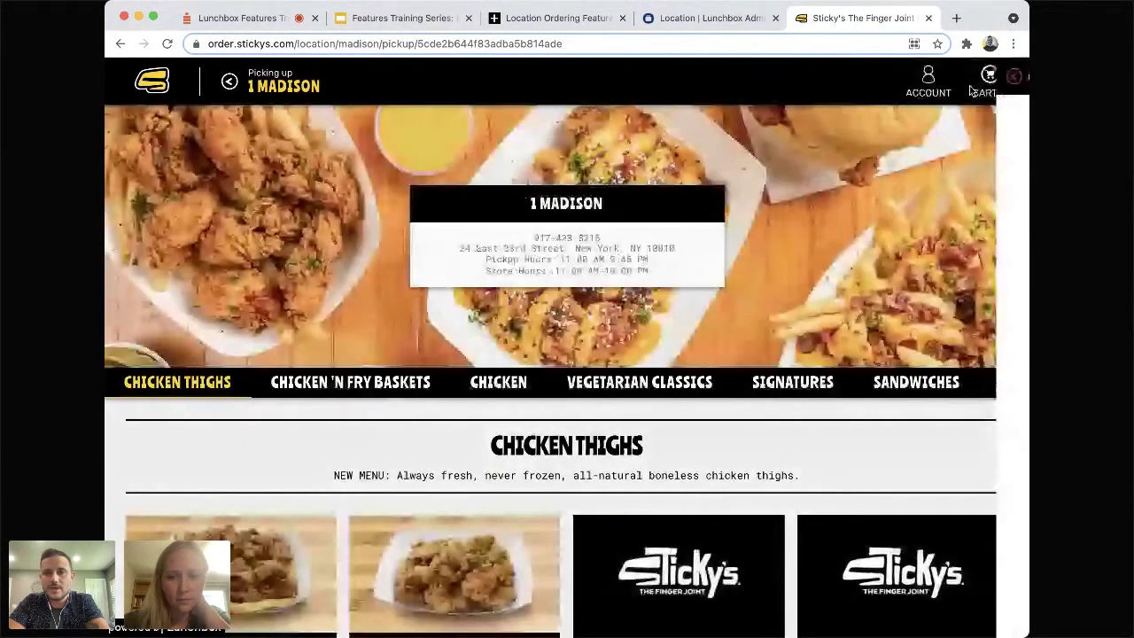
{"action": "left_click", "coordinate": [979, 87]}
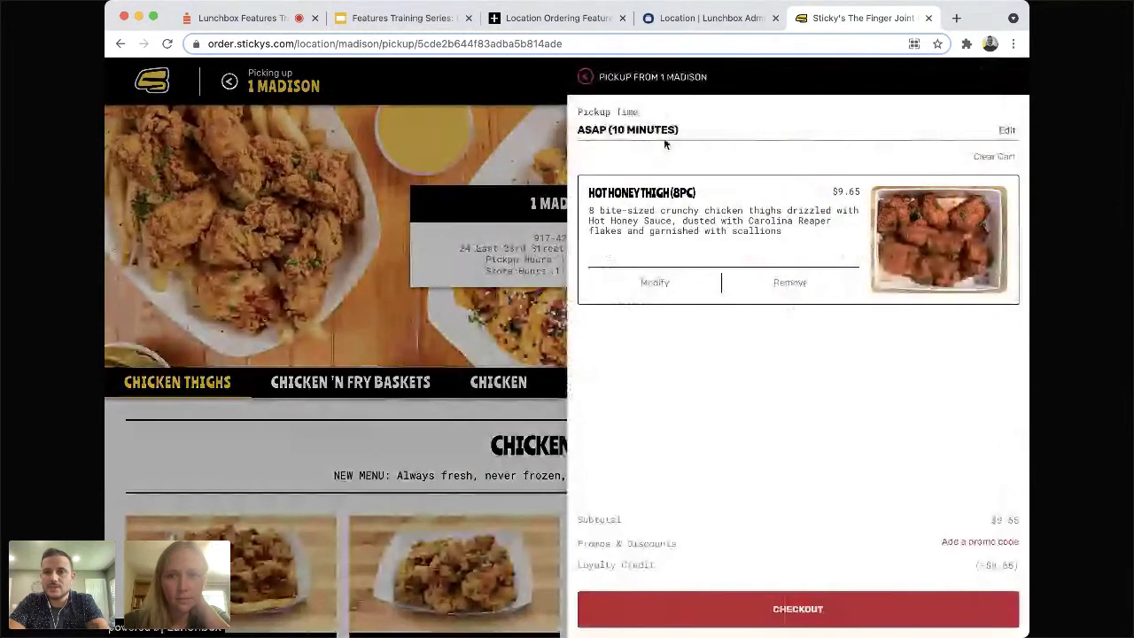
{"action": "left_click", "coordinate": [1008, 132]}
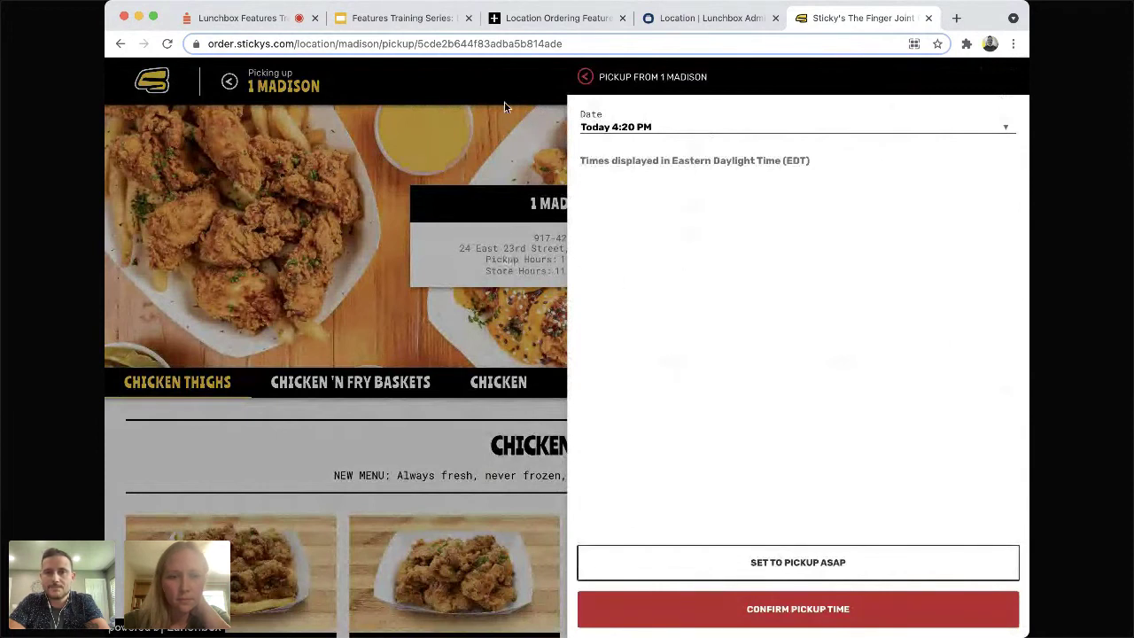
Step: Revisit the Scheduled Ordering slide and examine the time estimates and thresholds on 1 Madison's admin page
{"action": "left_click", "coordinate": [431, 25]}
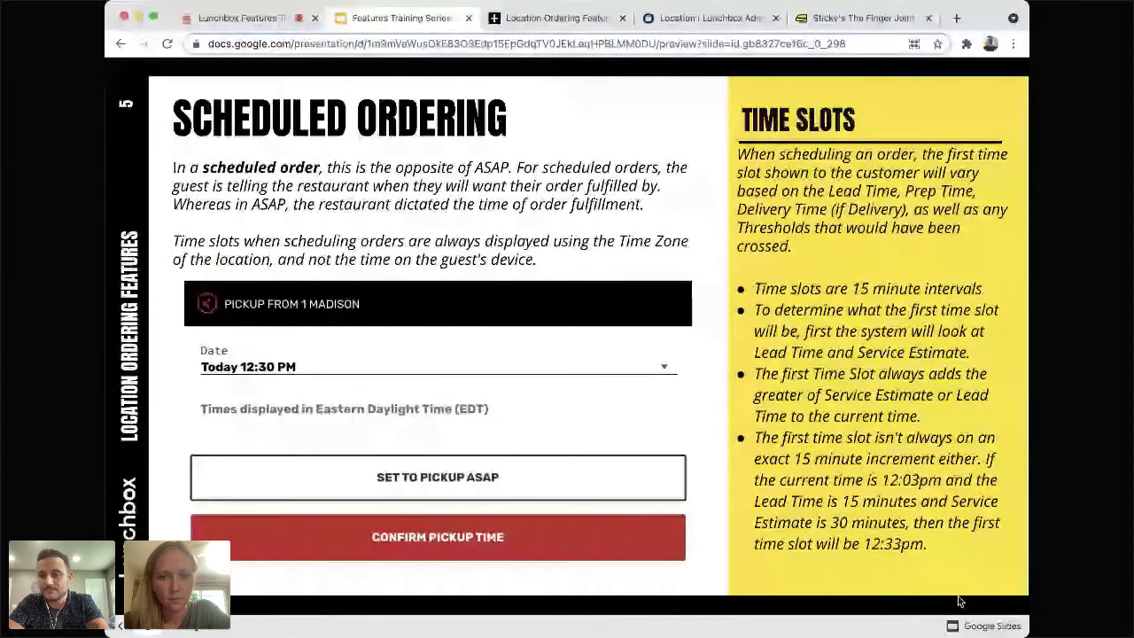
{"action": "left_click", "coordinate": [675, 27]}
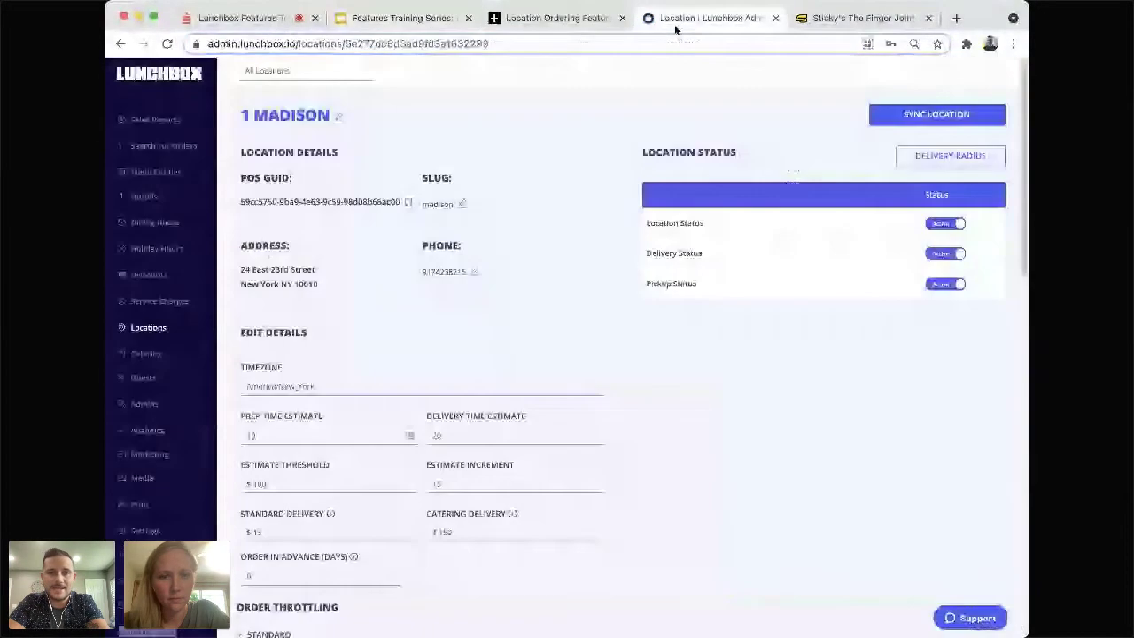
{"action": "scroll", "coordinate": [596, 258], "scroll_direction": "down", "scroll_amount": 3}
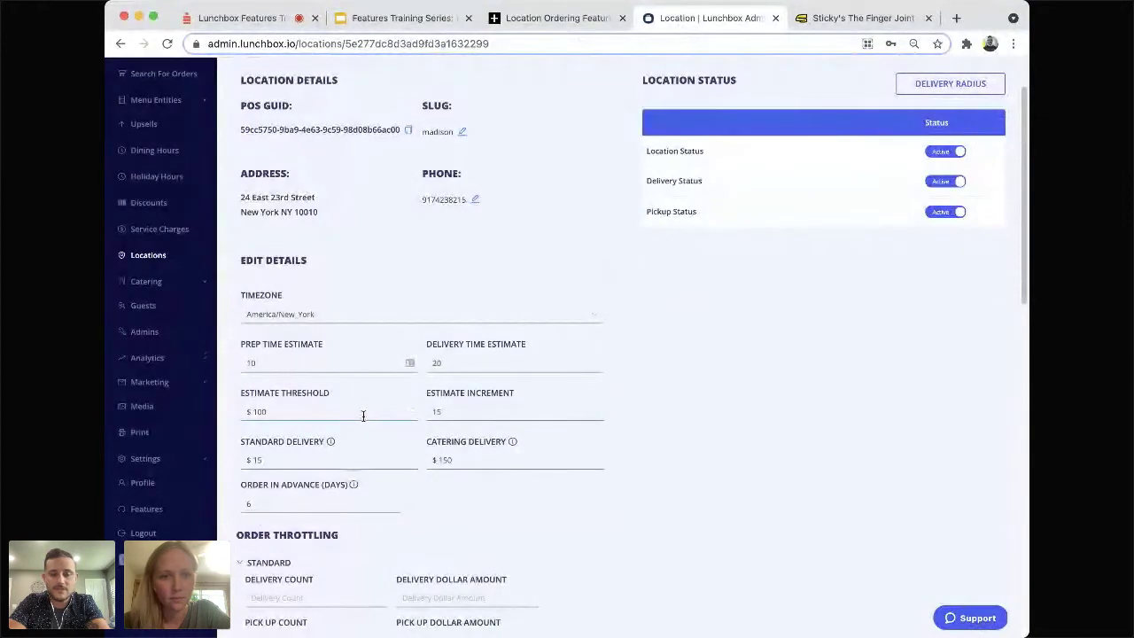
{"action": "scroll", "coordinate": [364, 417], "scroll_direction": "down", "scroll_amount": 1}
{"action": "scroll", "coordinate": [363, 417], "scroll_direction": "down", "scroll_amount": 1}
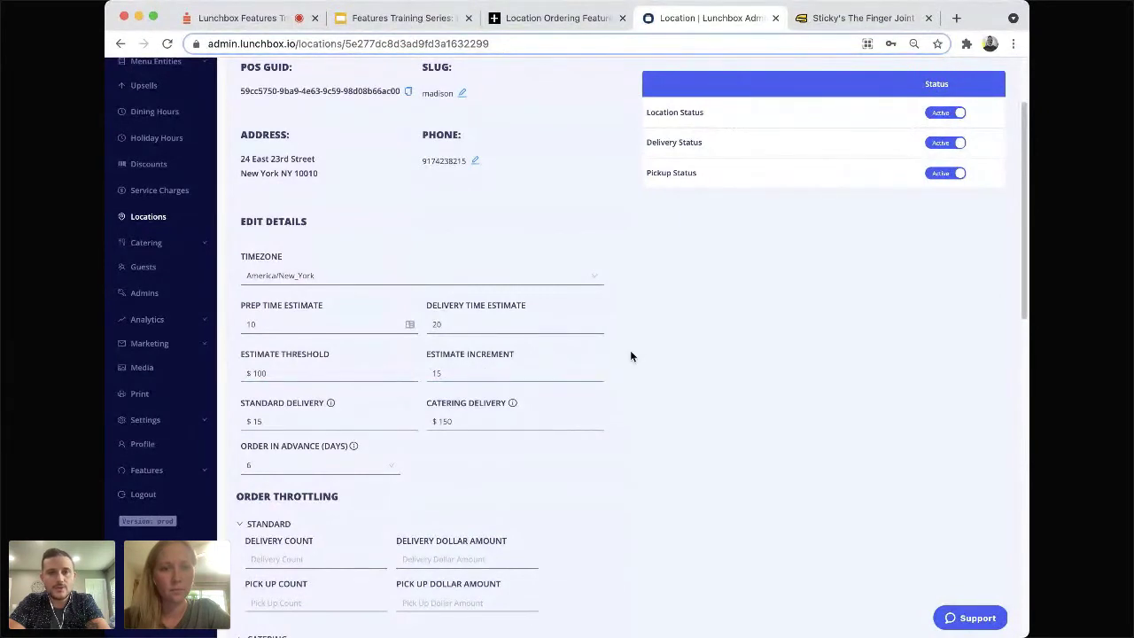
Step: Advance the training slides to Prep Time and check the Prep Time Estimate field on 1 Madison's admin page
{"action": "left_click", "coordinate": [407, 19]}
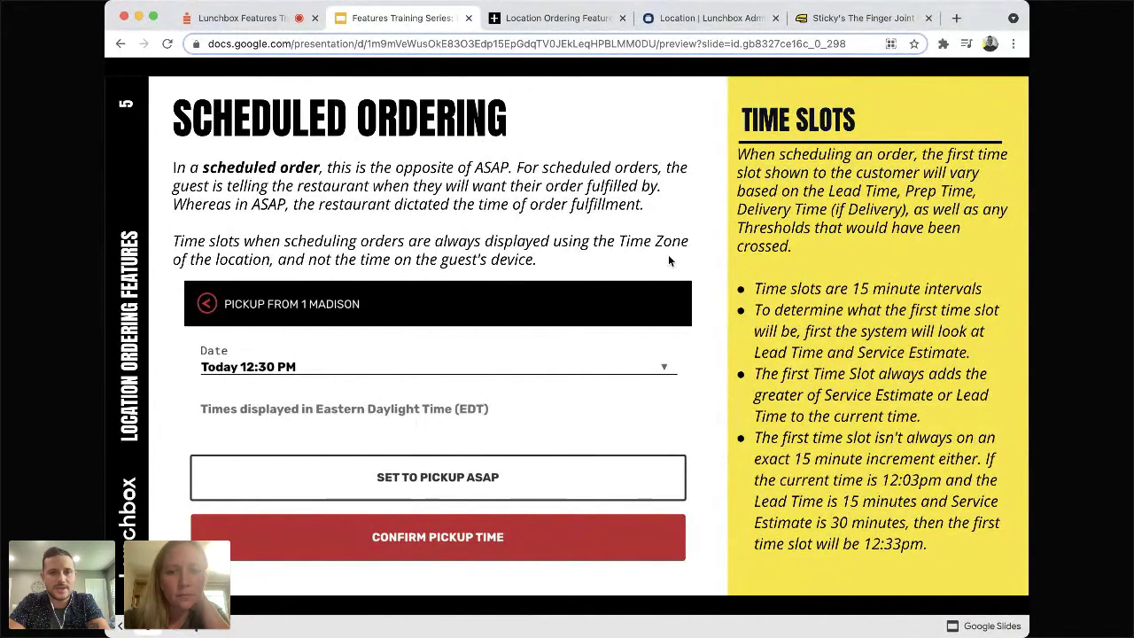
{"action": "key", "text": "Right"}
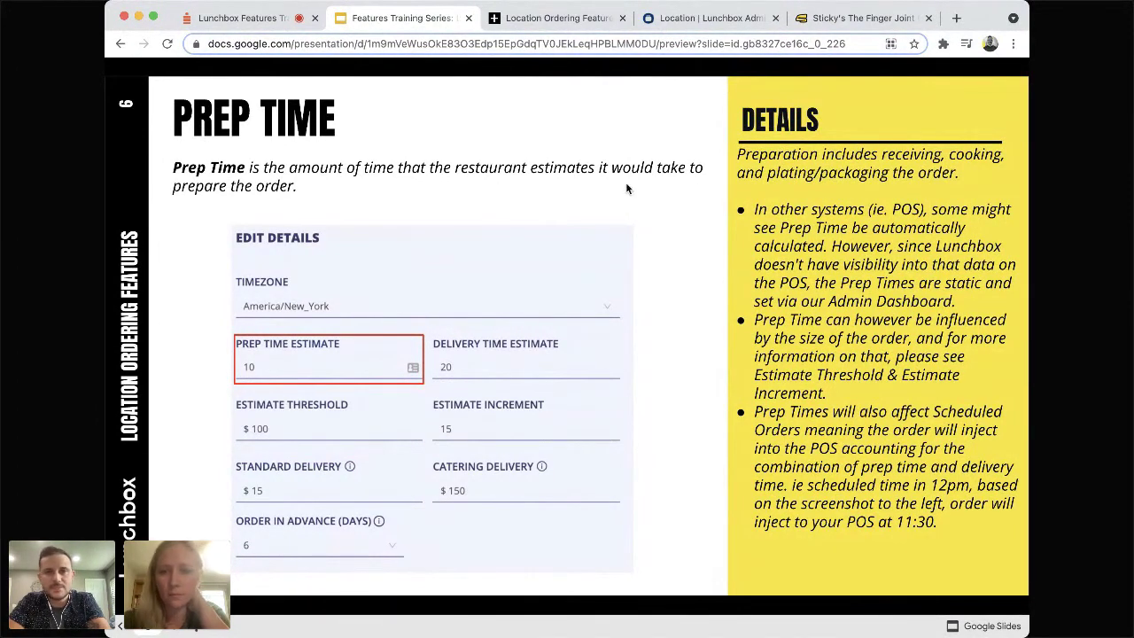
{"action": "left_click", "coordinate": [705, 18]}
{"action": "scroll", "coordinate": [600, 220], "scroll_direction": "down", "scroll_amount": 1}
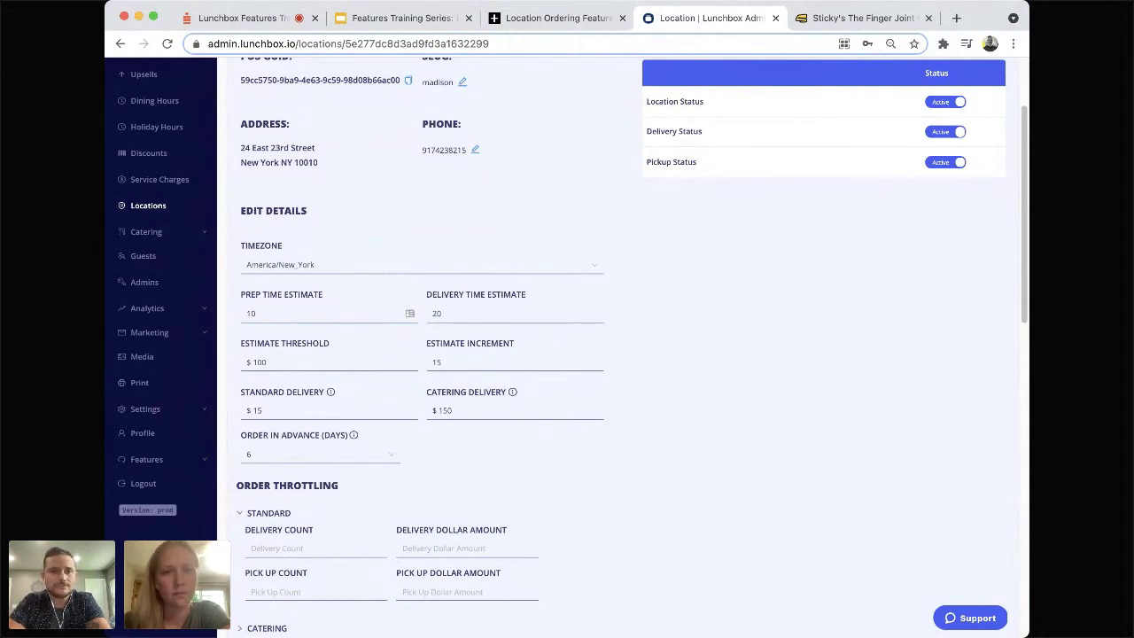
Step: Advance the training slides to Lead Time and examine the Lead Times section of the admin dashboard's general settings
{"action": "left_click", "coordinate": [424, 13]}
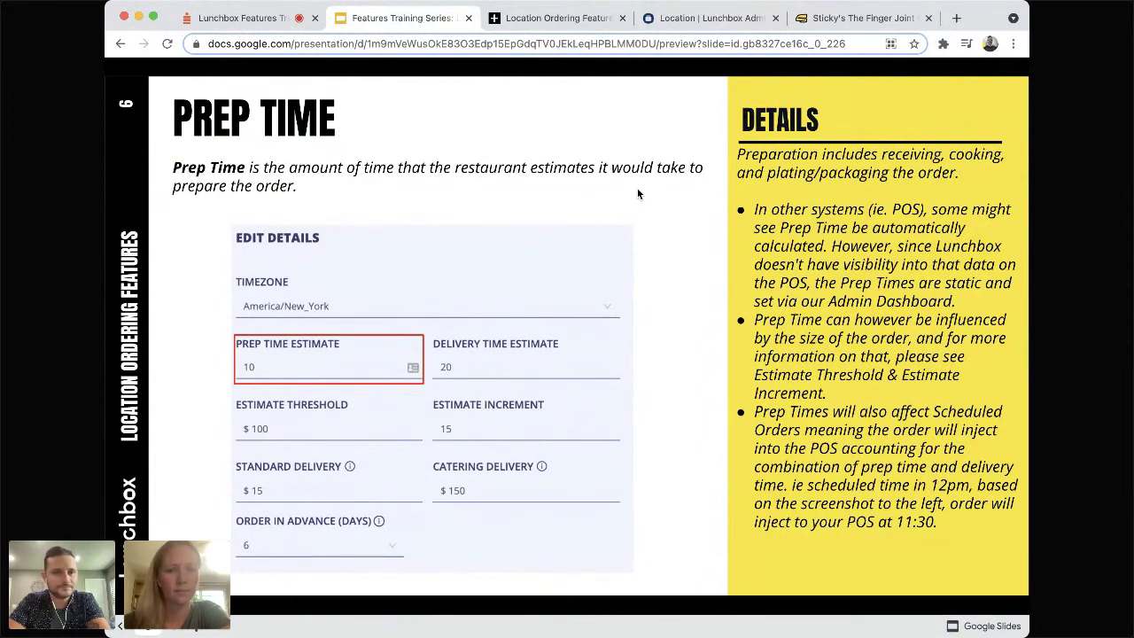
{"action": "key", "text": "Right"}
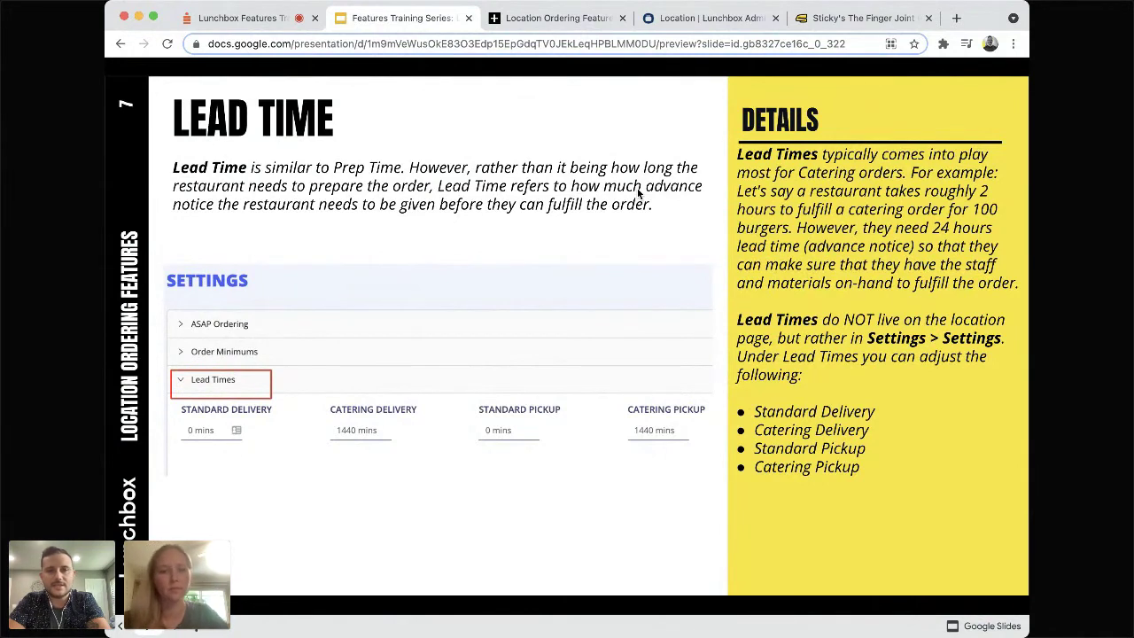
{"action": "left_click", "coordinate": [701, 27]}
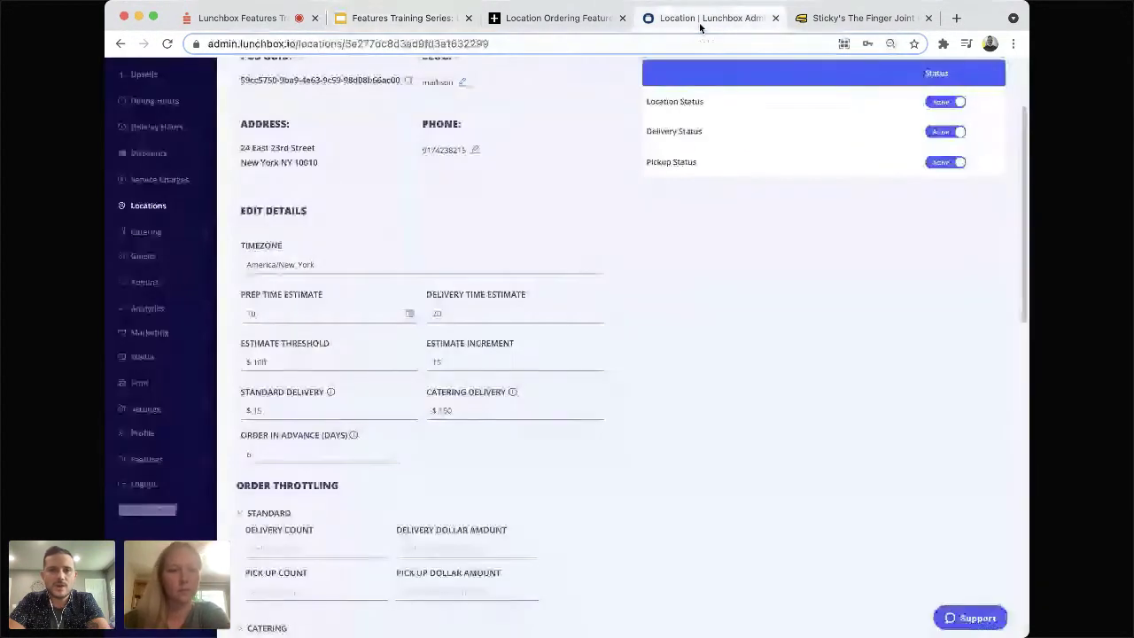
{"action": "left_click", "coordinate": [161, 412]}
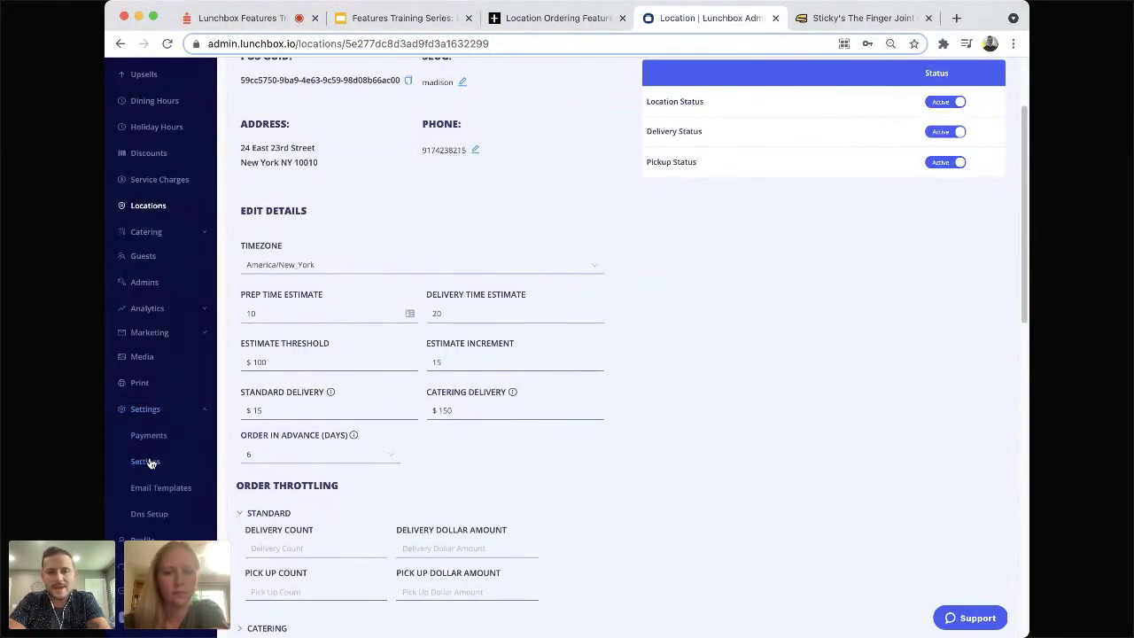
{"action": "left_click", "coordinate": [146, 461]}
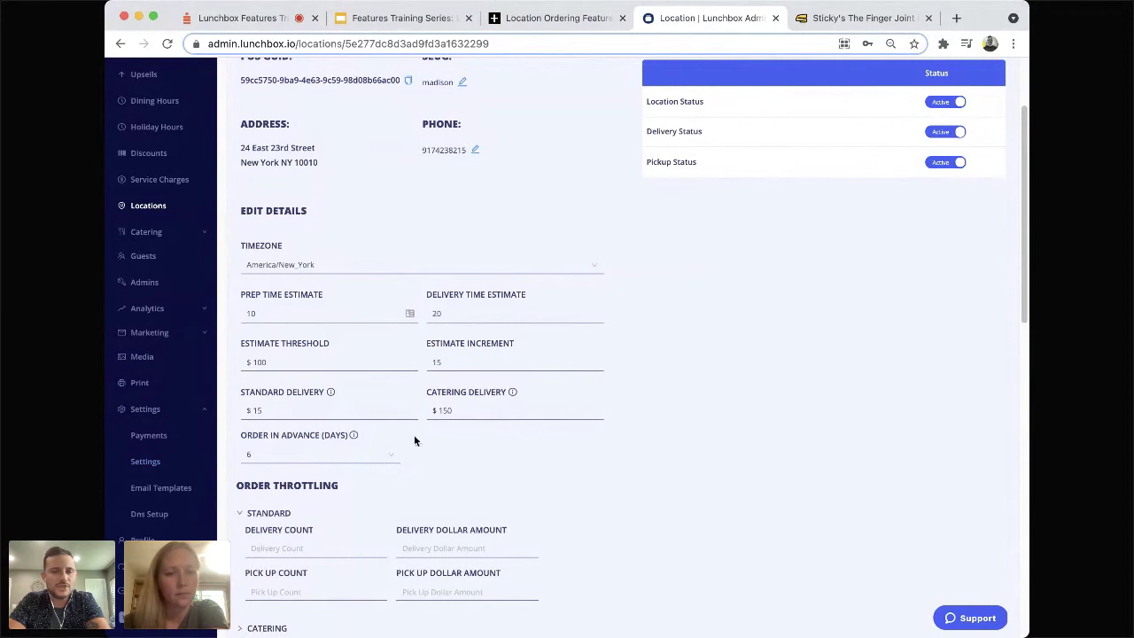
{"action": "left_click", "coordinate": [151, 467]}
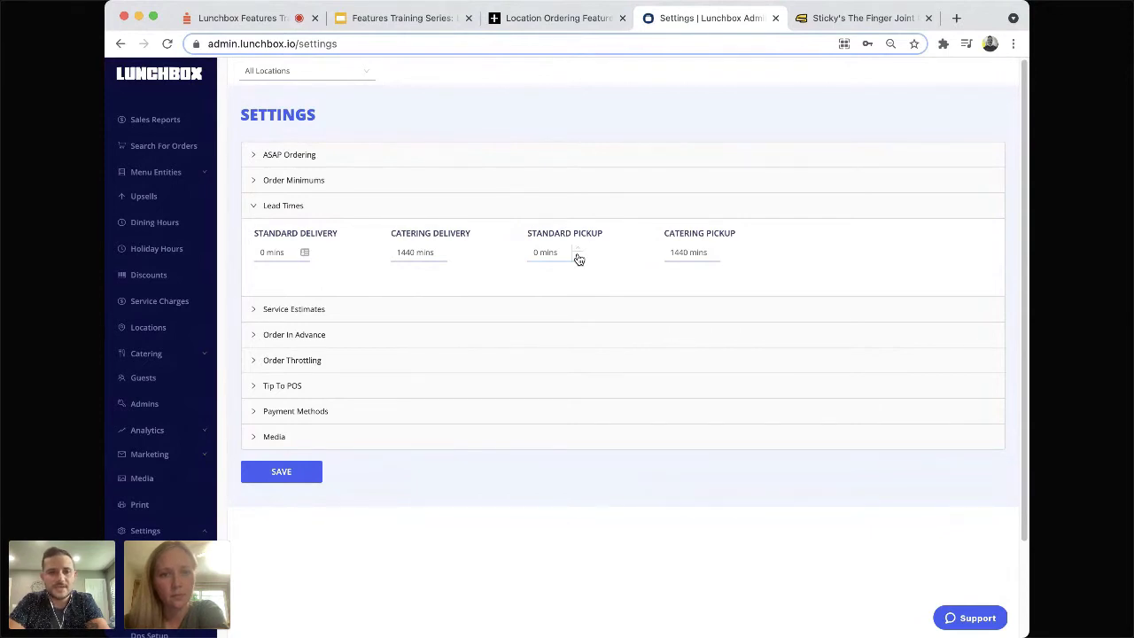
Step: Reopen 1 Madison's location page in the admin dashboard and advance the training slides to Delivery Time
{"action": "left_click", "coordinate": [150, 336]}
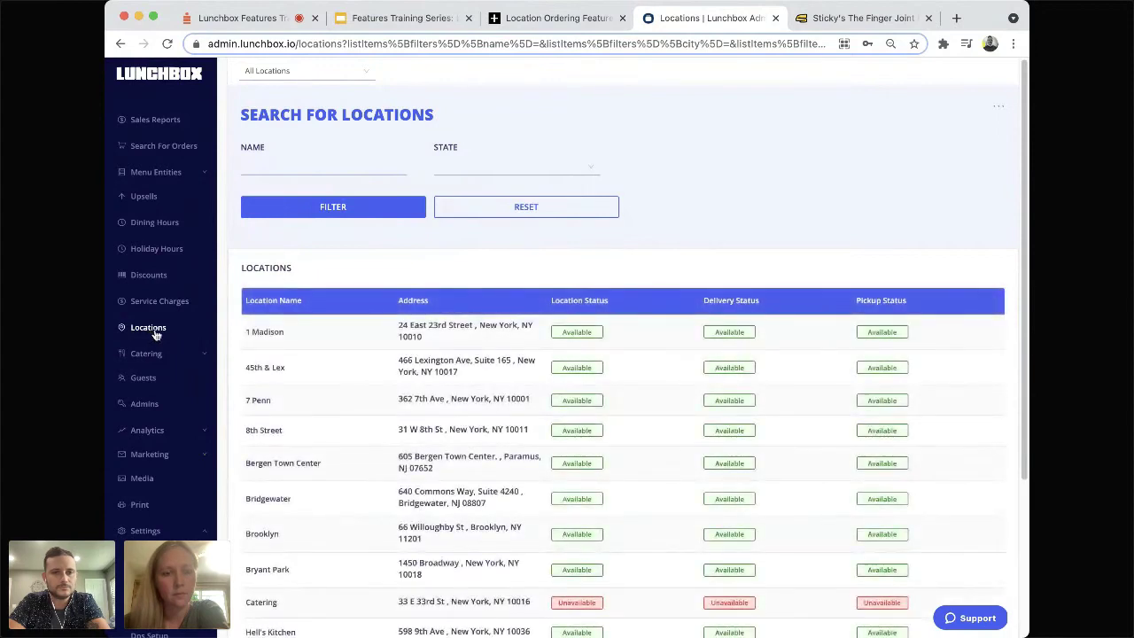
{"action": "left_click", "coordinate": [269, 332]}
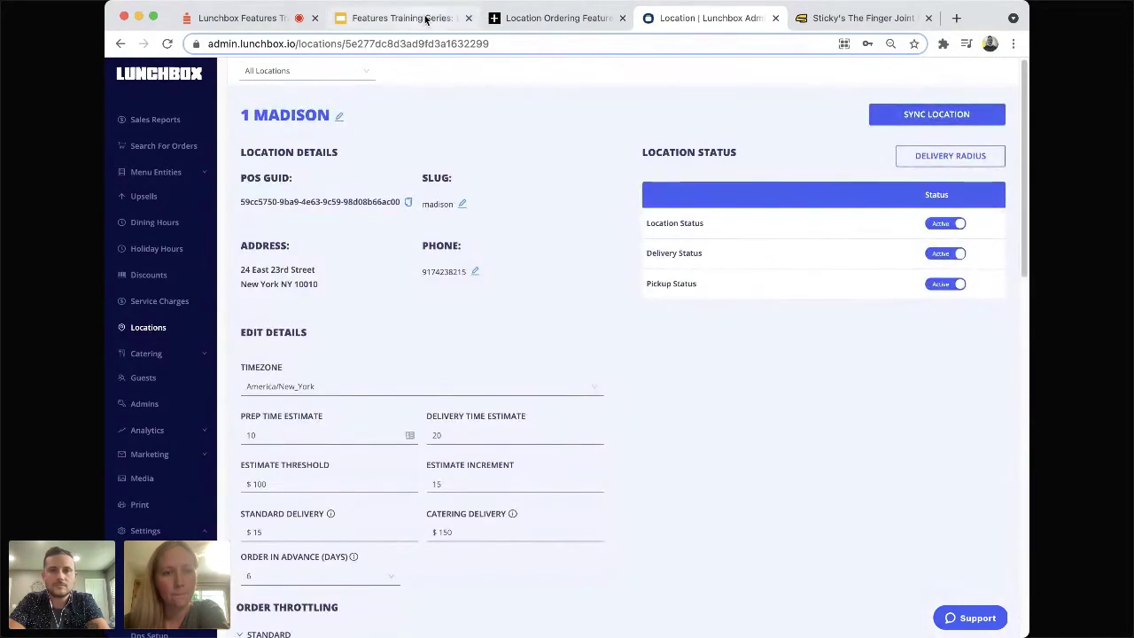
{"action": "left_click", "coordinate": [426, 20]}
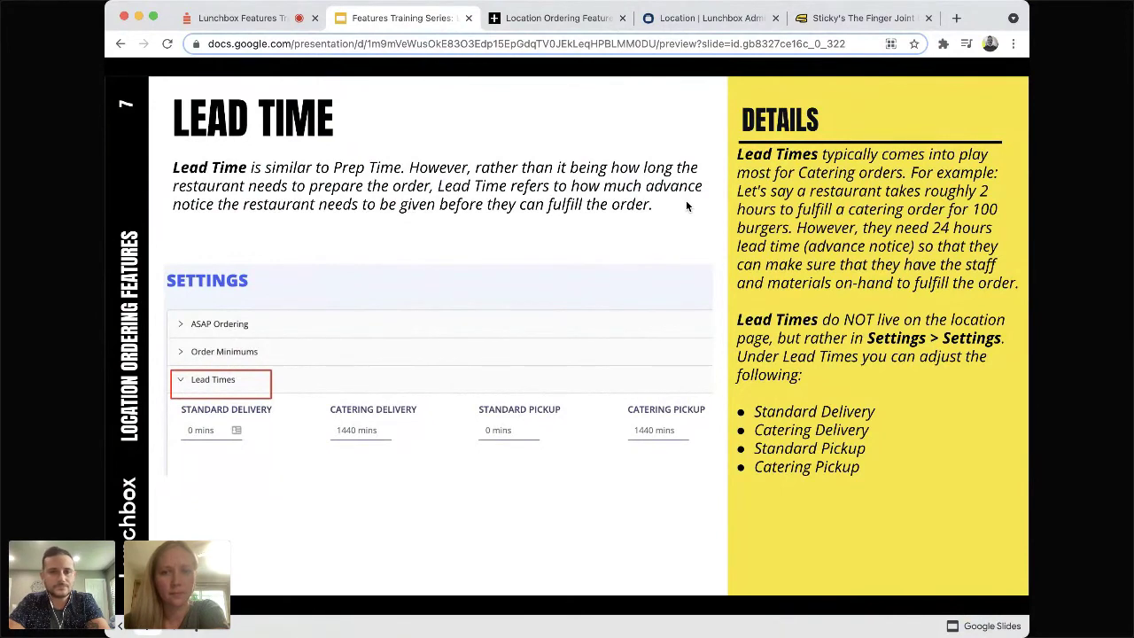
{"action": "key", "text": "Right"}
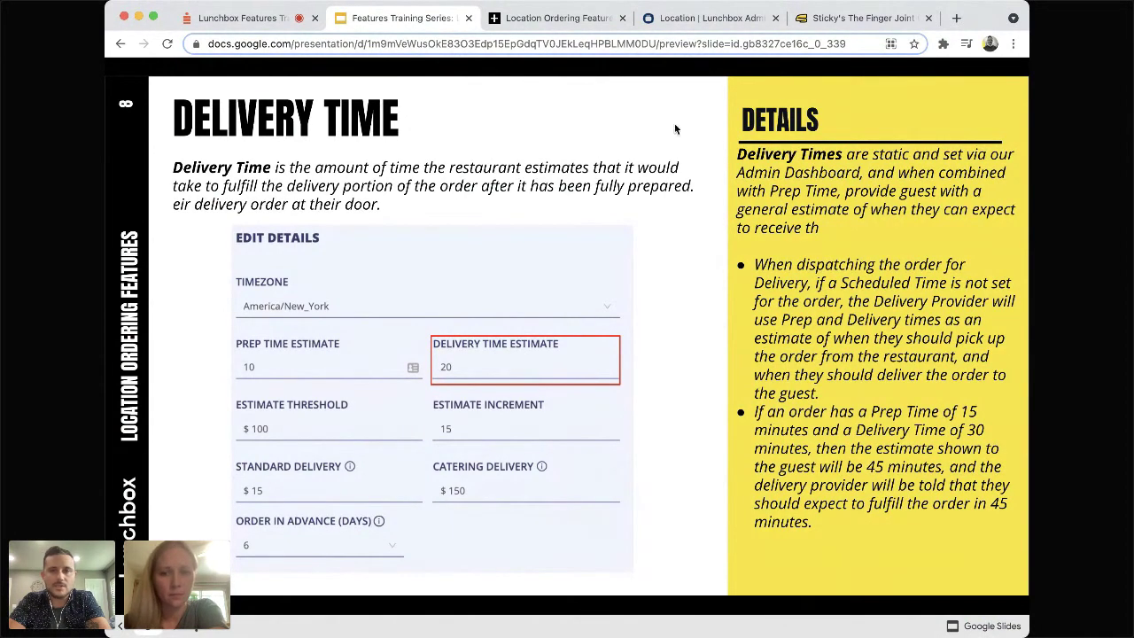
Step: Check the Delivery Time Estimate field on 1 Madison's admin page and advance the training slides to Service Estimate
{"action": "left_click", "coordinate": [704, 18]}
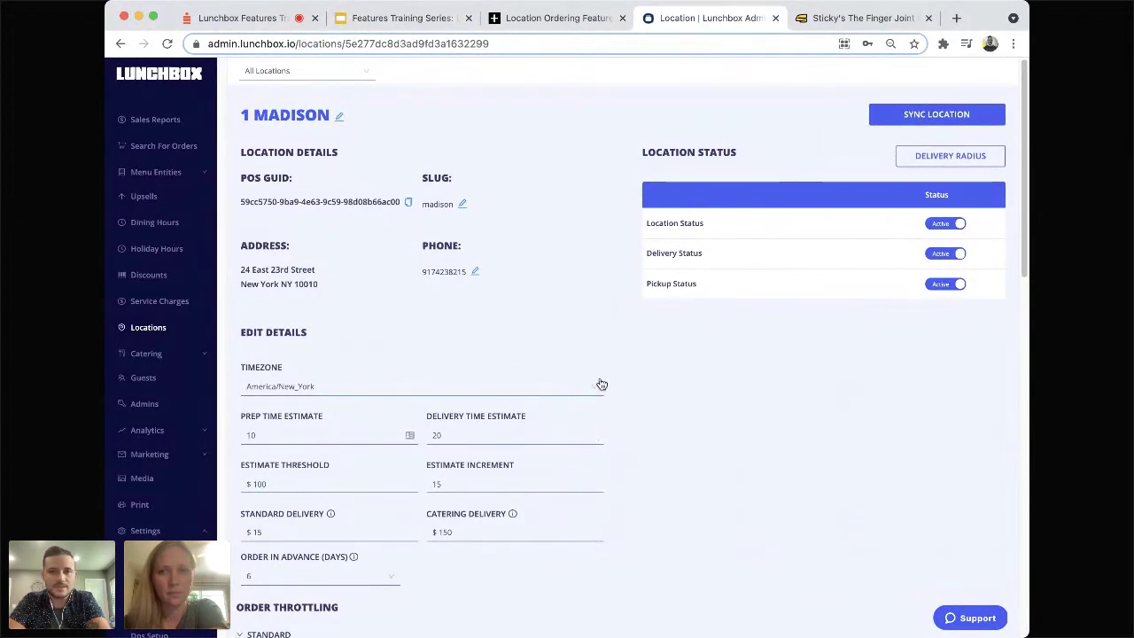
{"action": "left_click", "coordinate": [423, 19]}
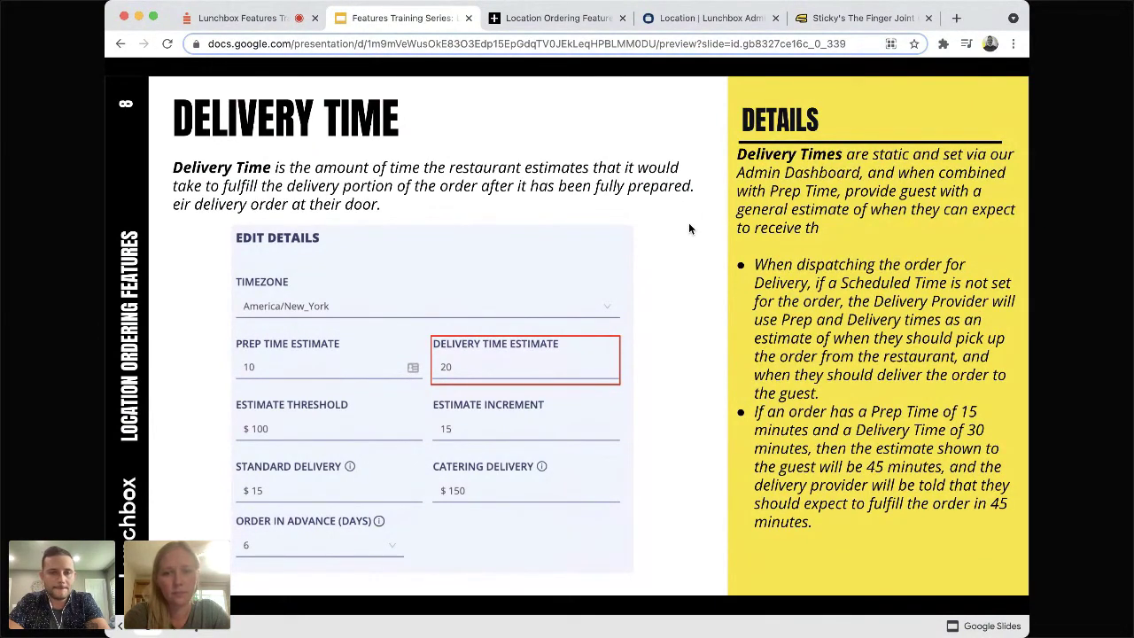
{"action": "key", "text": "Right"}
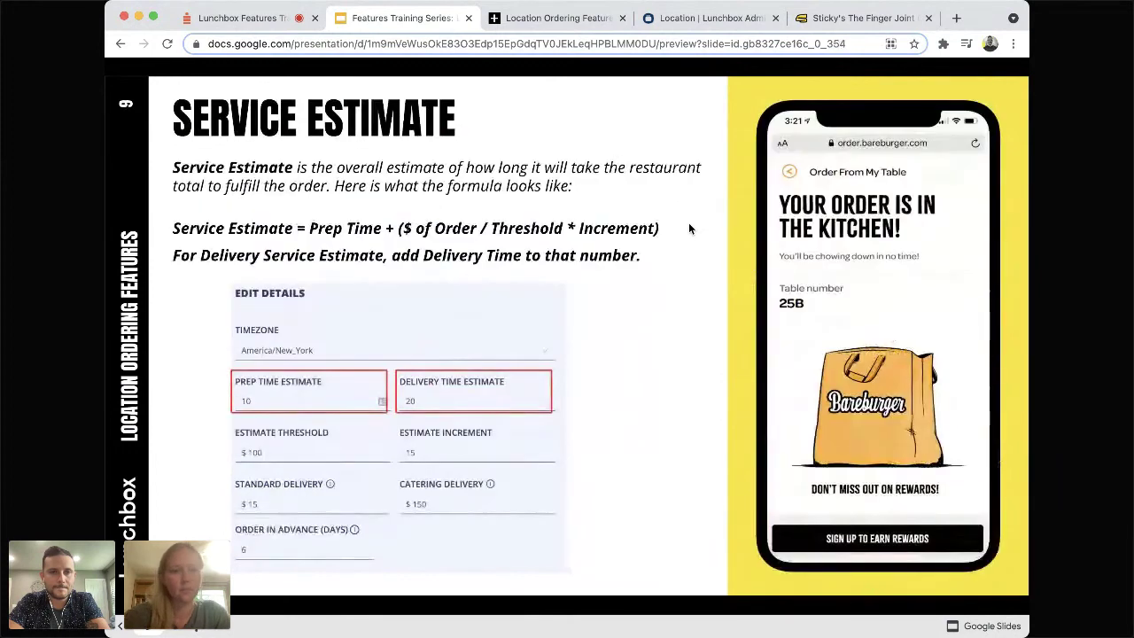